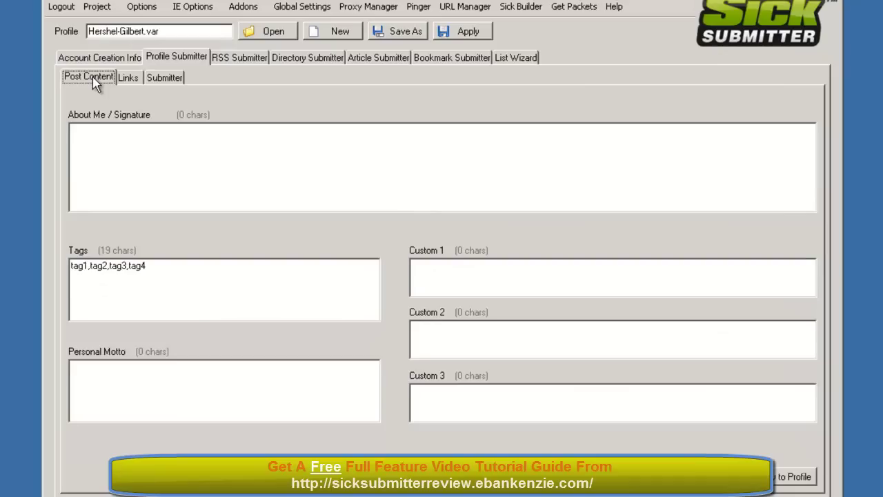
Paste the spinnable biography text into the profile's About Me / Signature field
right_click(115, 146)
click(157, 214)
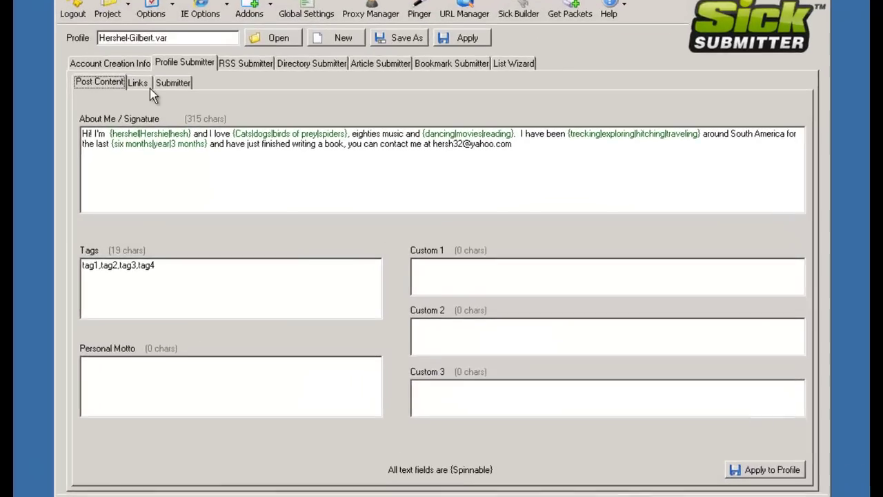
Set Use Advanced Links to Yes for the profile and keep the links mode on Random
click(181, 106)
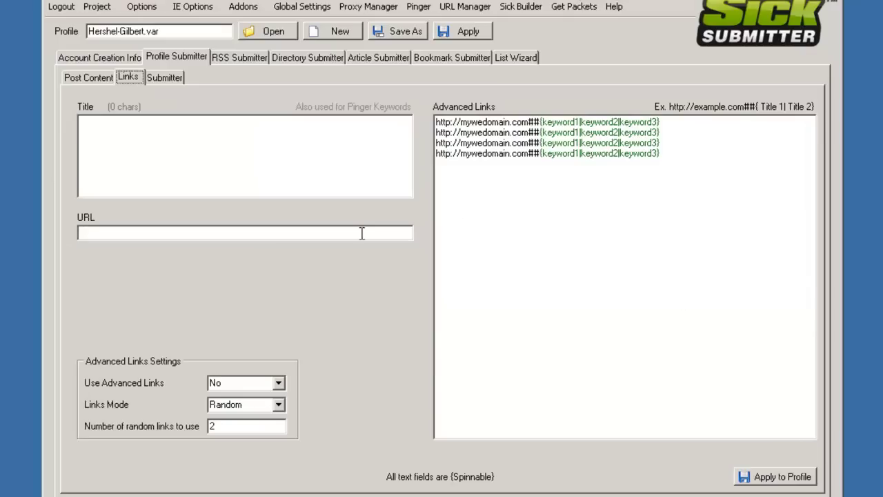
click(145, 131)
click(278, 384)
click(247, 408)
click(278, 404)
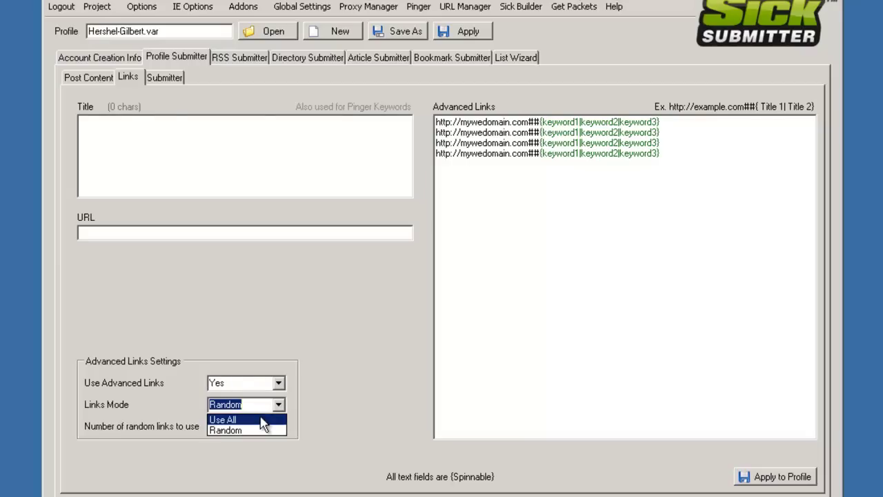
click(279, 411)
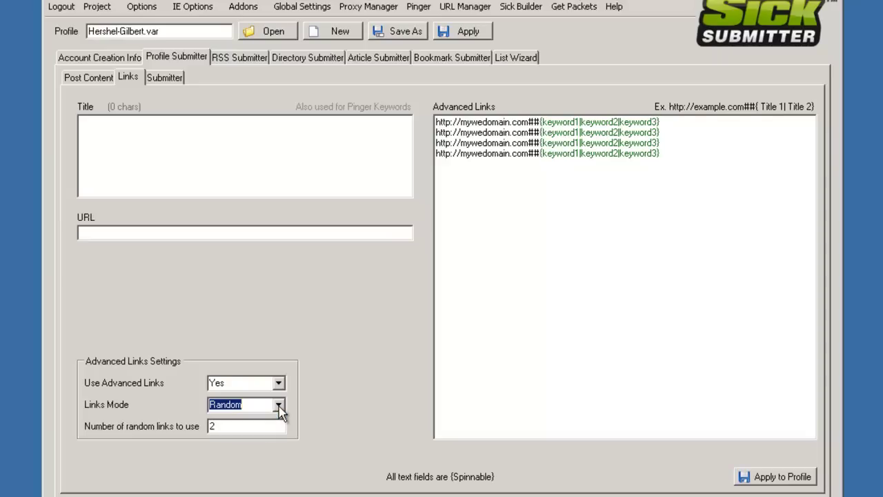
click(212, 427)
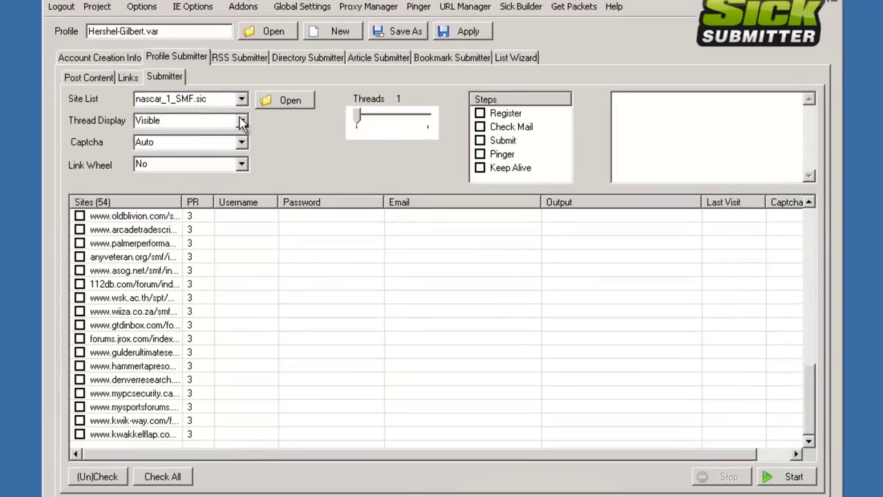
Set the submitter's thread display to Hidden and the number of threads to 5
click(242, 122)
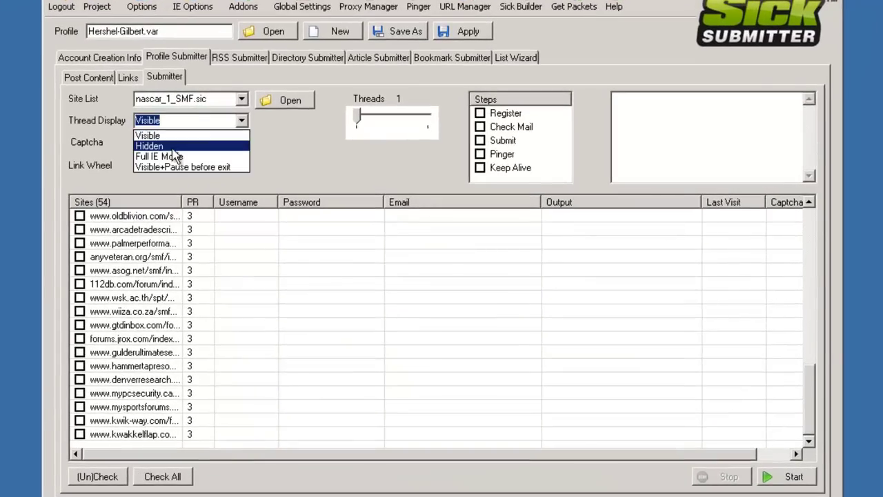
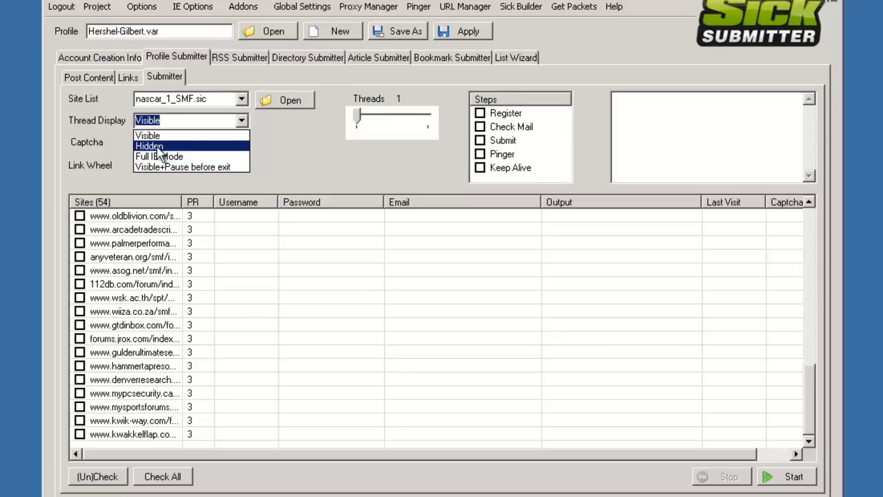
click(156, 146)
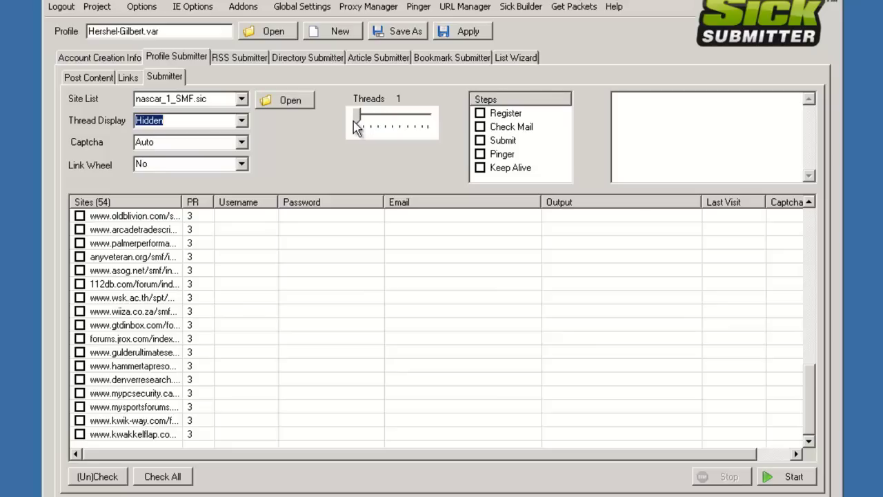
drag(359, 123, 366, 128)
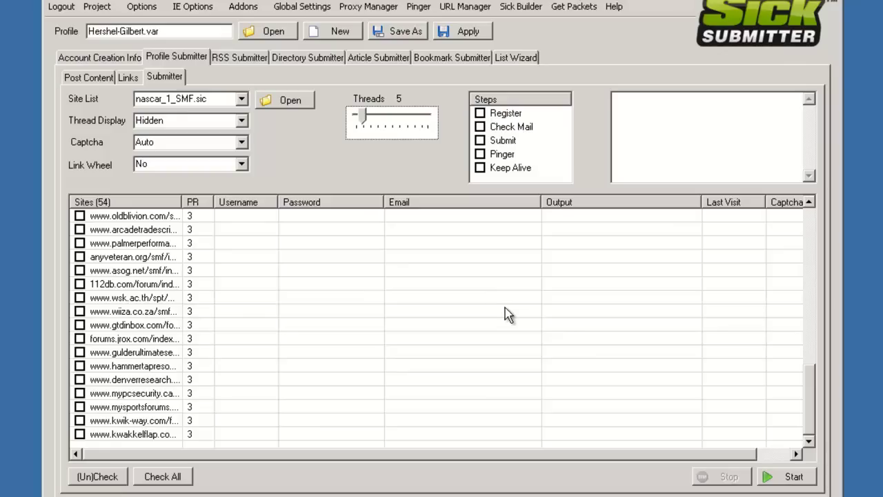
click(479, 112)
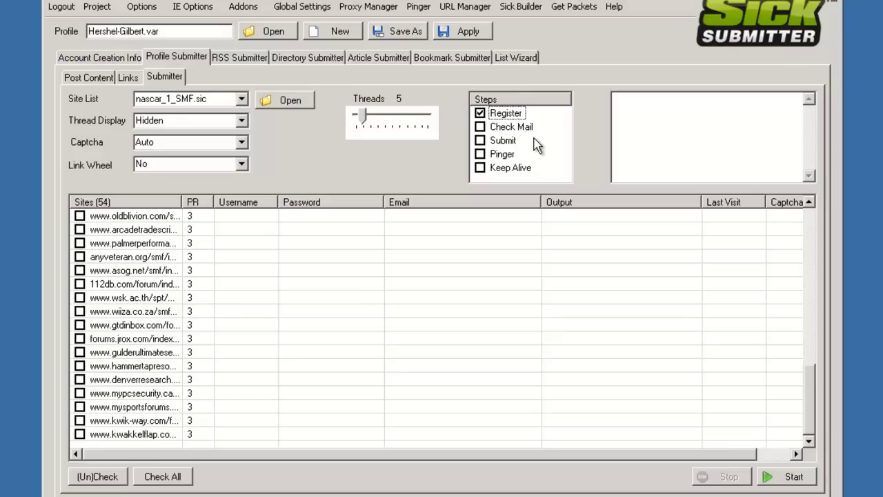
click(80, 216)
click(80, 230)
click(80, 243)
click(80, 257)
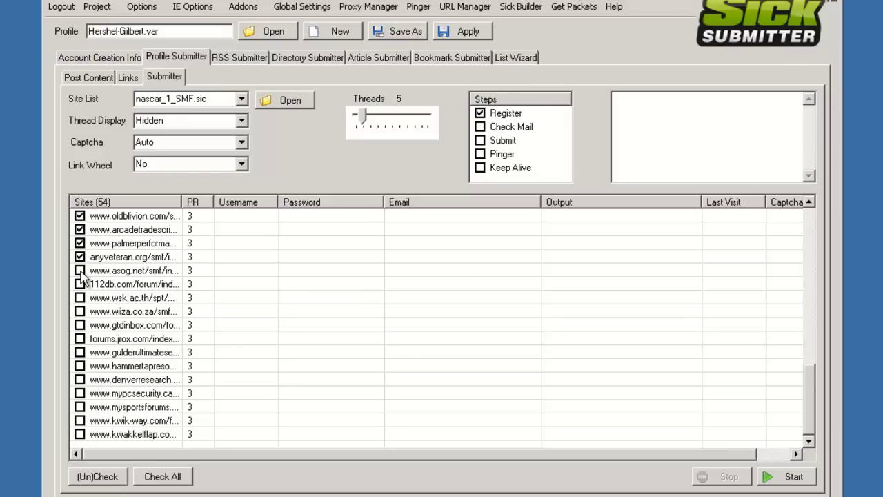
click(80, 270)
click(80, 284)
Raise the threads to 6 and start the submitter with Check Mail enabled alongside Register
click(366, 123)
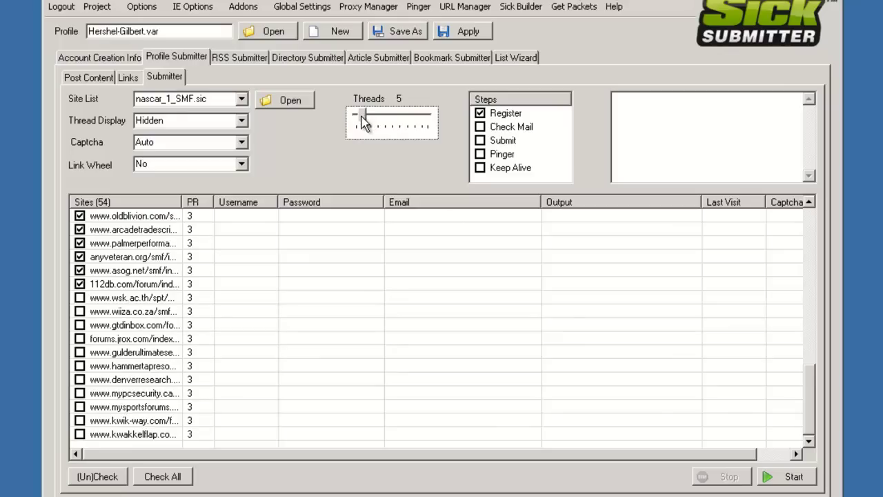
click(362, 117)
click(480, 127)
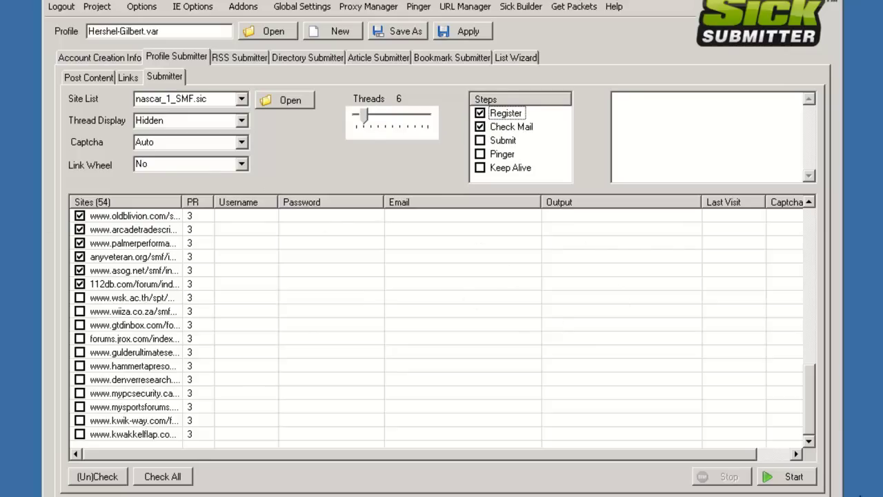
click(794, 477)
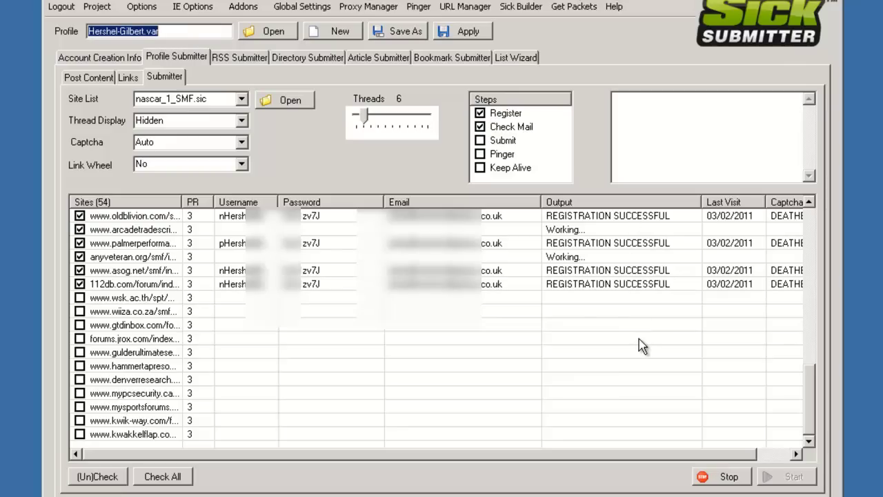
Review the registration columns, skip the mail timer's pause and dismiss the finished notice
drag(639, 455, 720, 463)
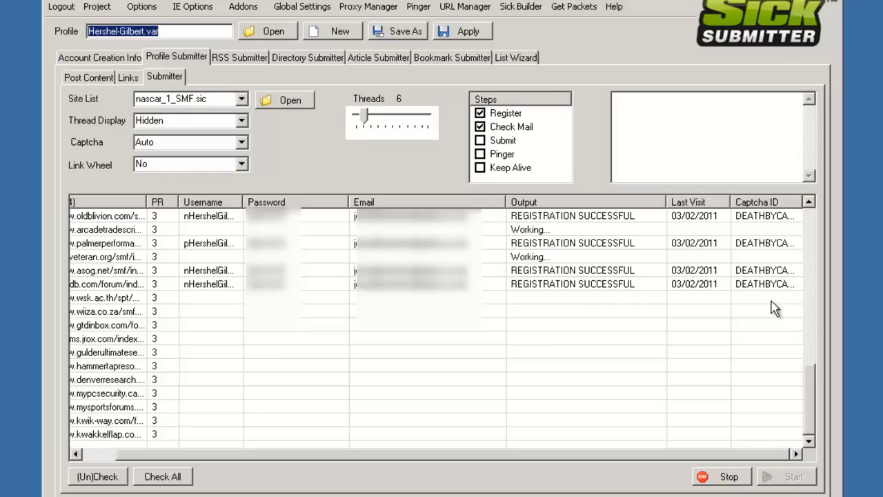
drag(585, 454, 513, 452)
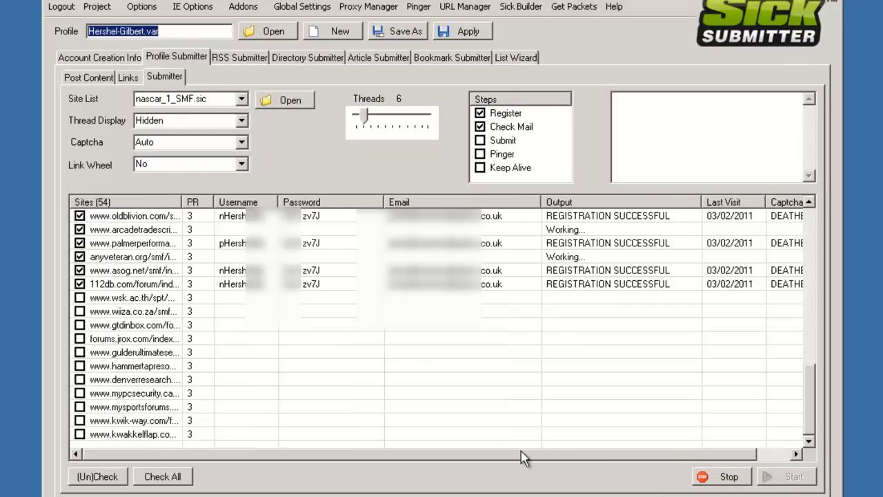
drag(650, 464, 667, 465)
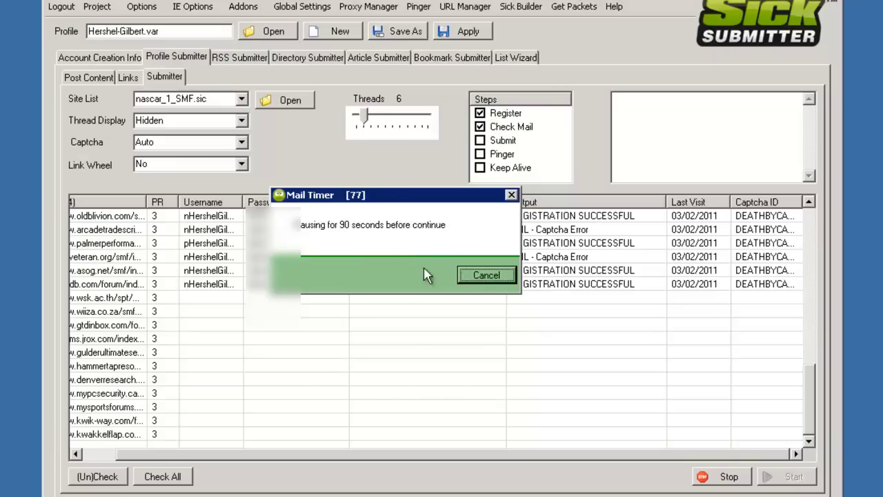
click(494, 278)
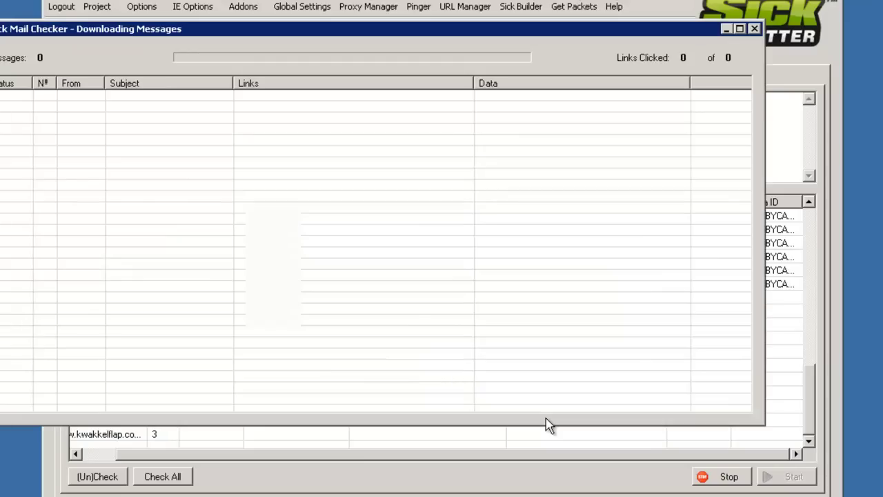
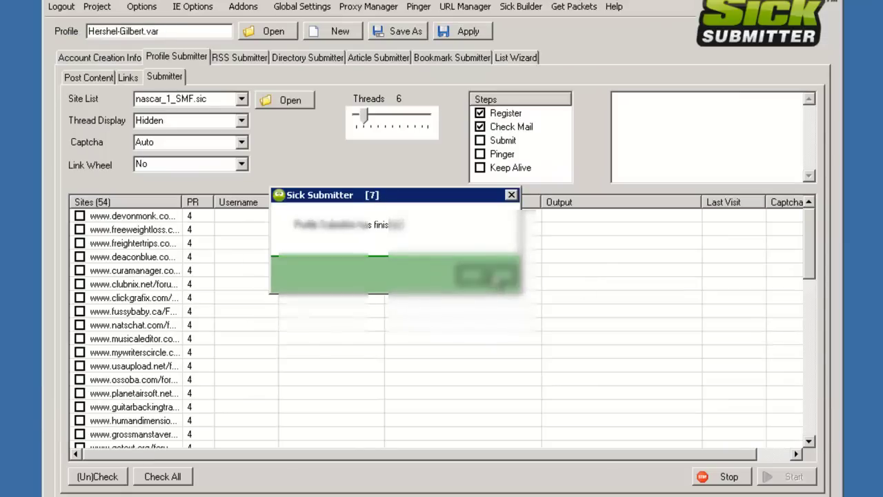
click(490, 277)
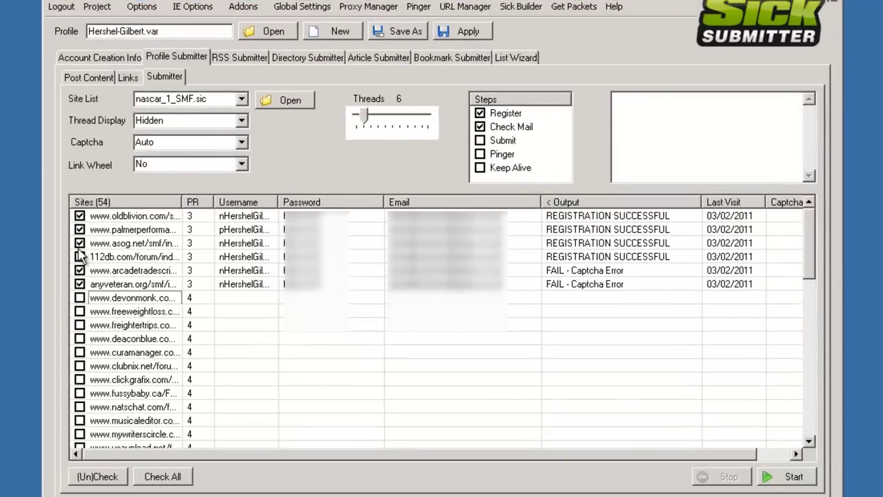
Uncheck the four successfully registered sites and claim the bad captchas of the two sites still checked
click(118, 255)
click(118, 244)
click(79, 230)
click(79, 216)
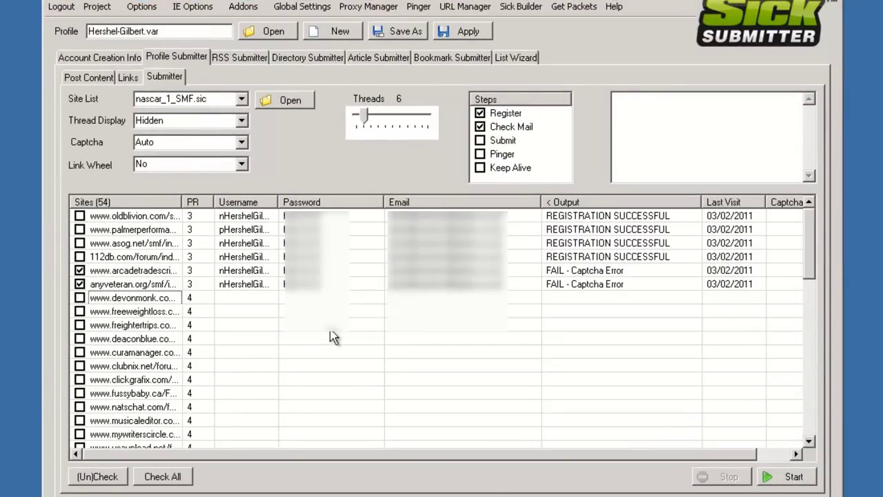
right_click(148, 276)
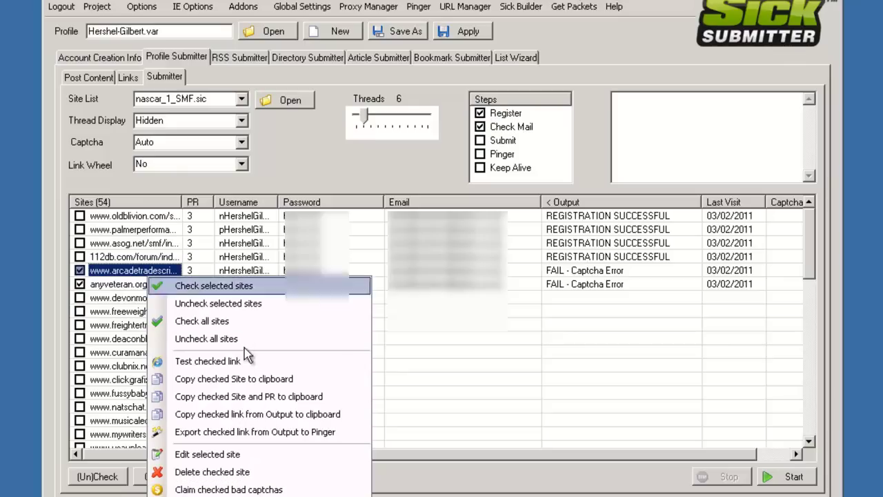
click(222, 490)
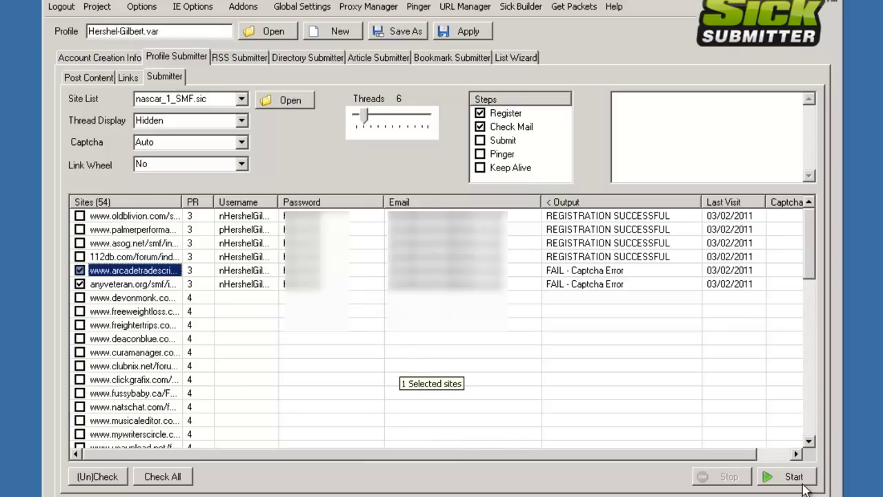
Disable Check Mail and rerun only the Register step for the two checked sites
click(480, 128)
click(792, 483)
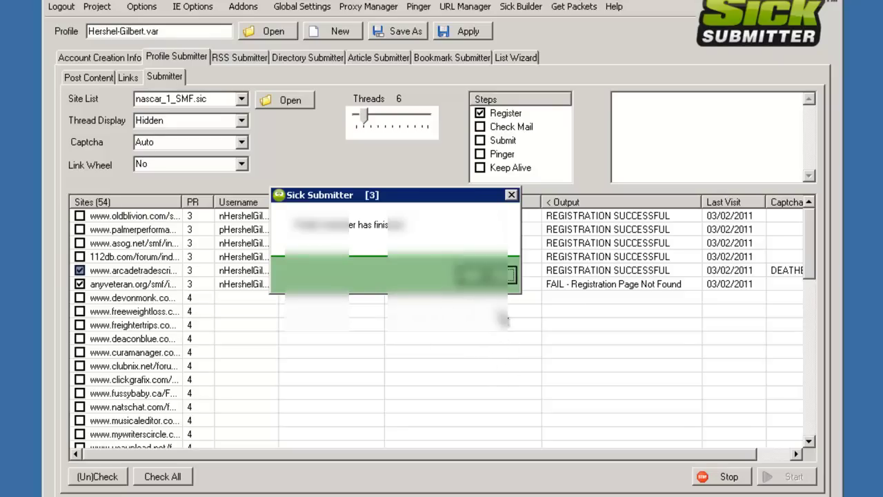
click(483, 275)
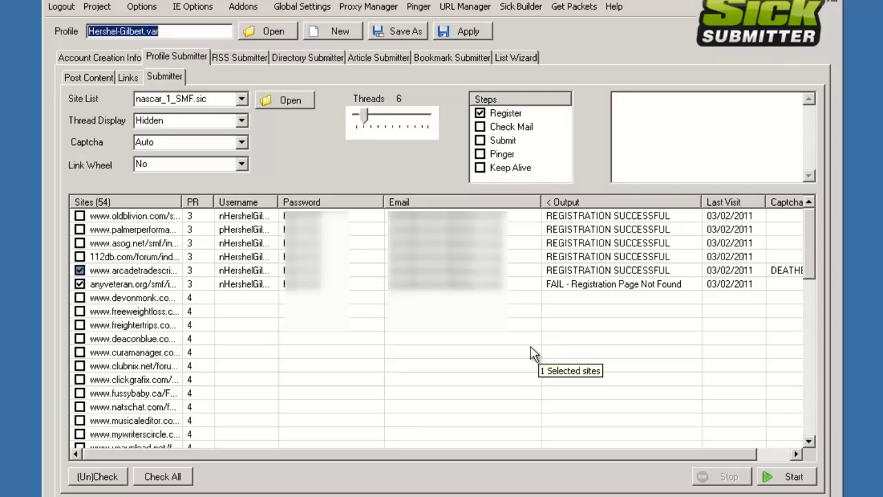
Switch the steps from Register to Check Mail only and run the submitter for the checked sites
click(481, 127)
click(481, 113)
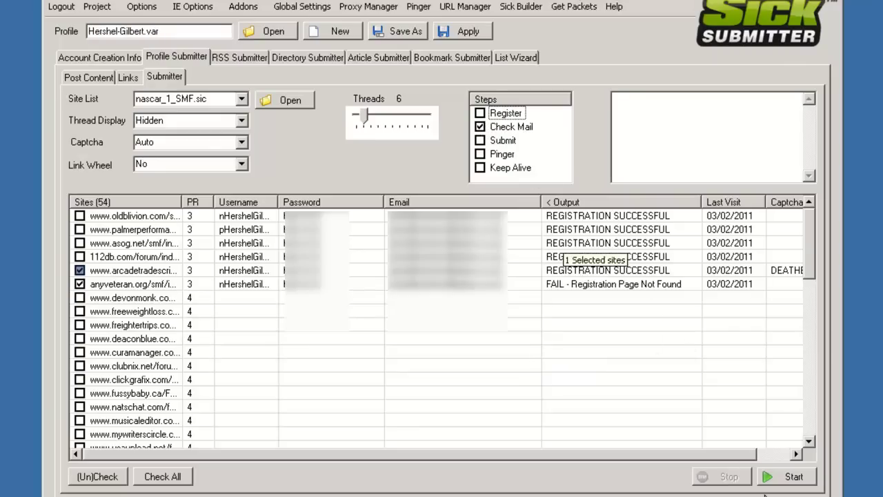
click(789, 476)
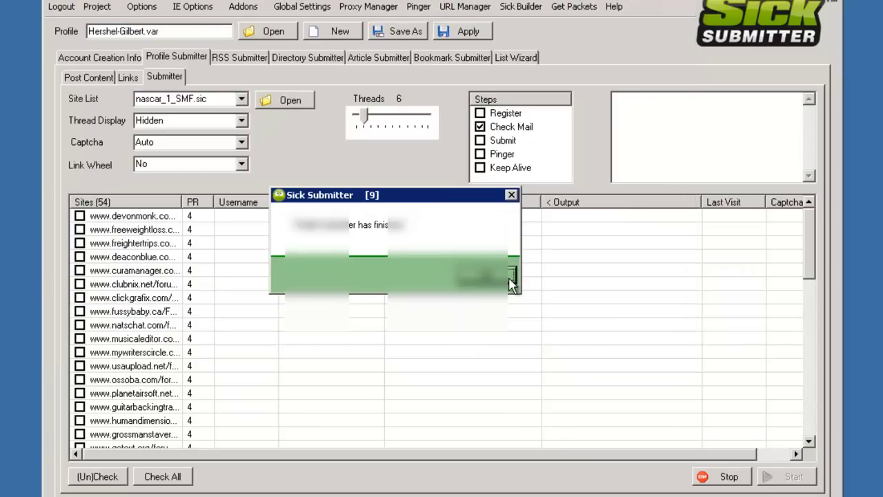
click(511, 282)
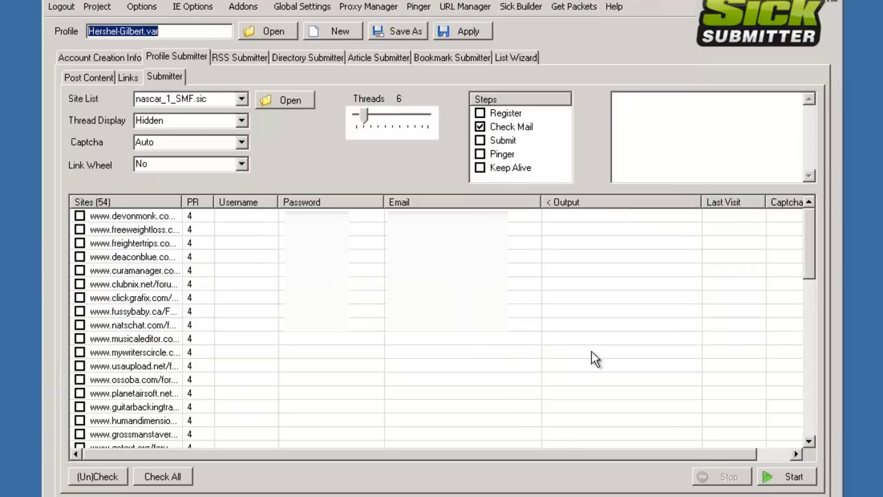
Sort the site list by Output and look through the sites and their registration results
click(607, 207)
click(608, 207)
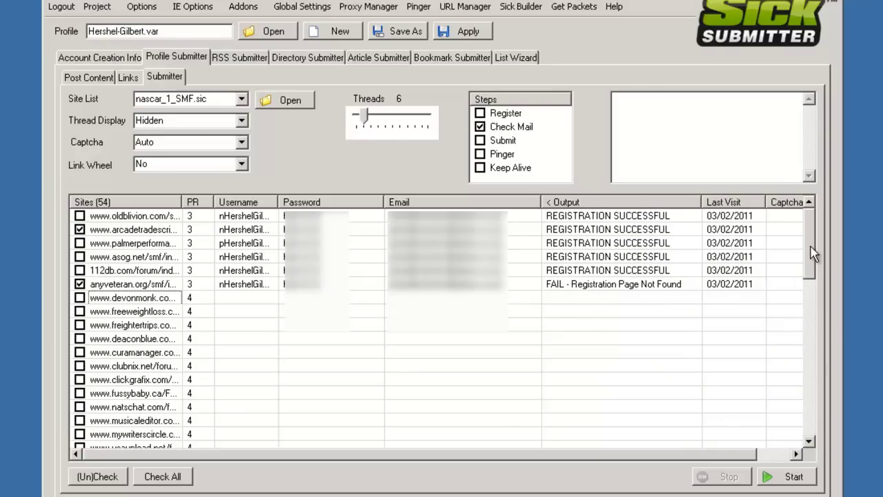
scroll(811, 290, down, 12)
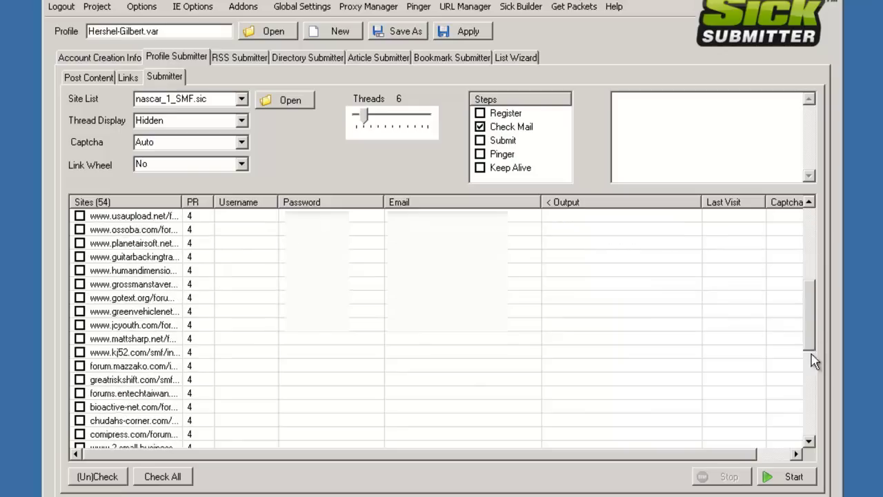
scroll(818, 283, up, 12)
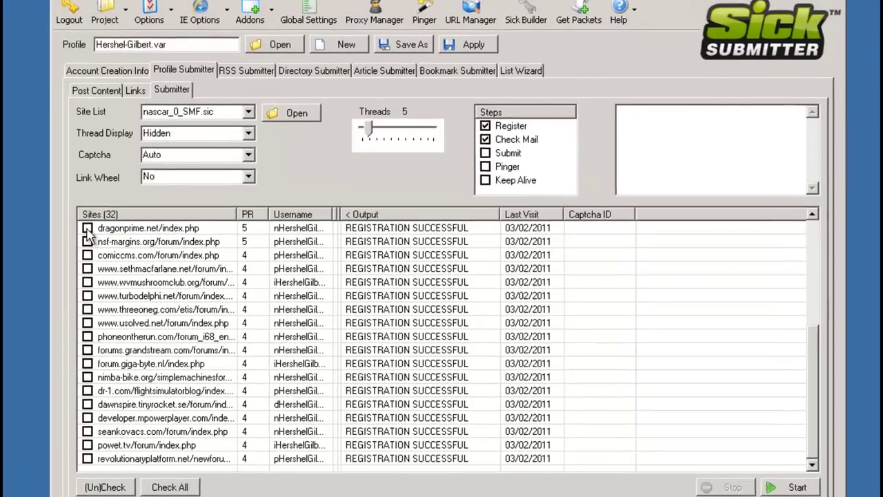
click(88, 229)
click(88, 242)
click(87, 255)
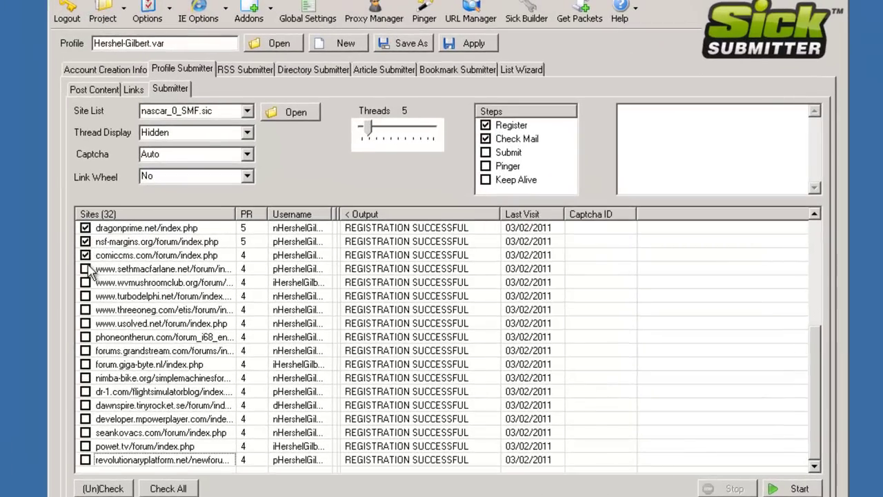
click(86, 268)
click(85, 282)
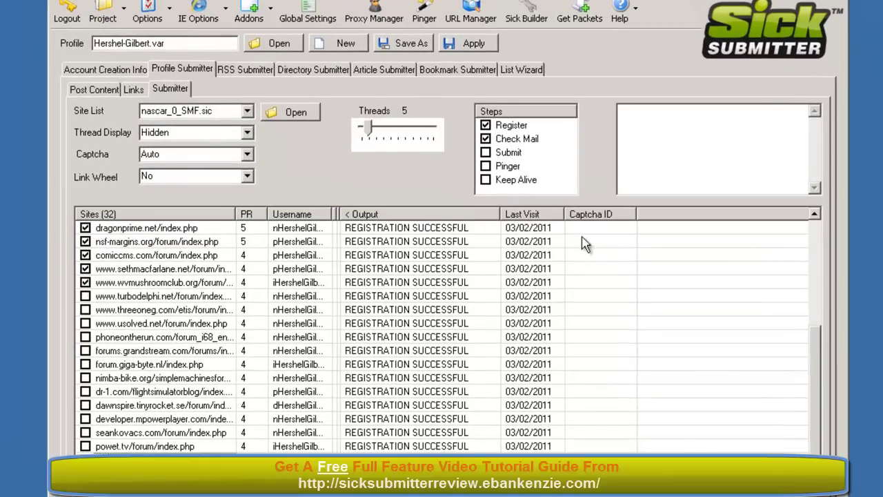
Disable Register and Check Mail, enable Submit, and run the profile submission for the checked sites
click(486, 126)
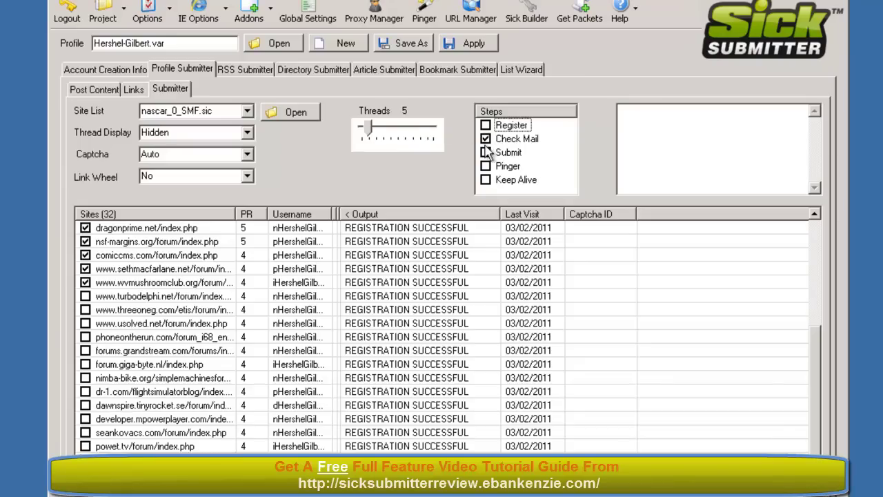
click(486, 138)
click(486, 153)
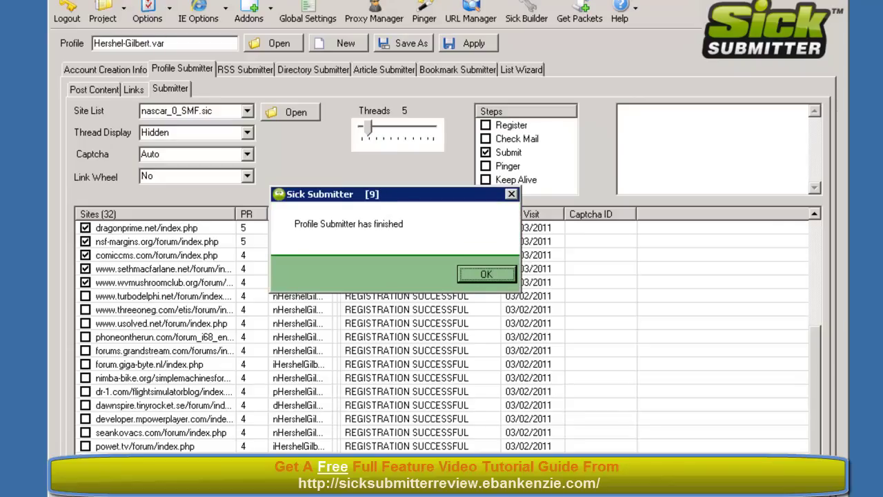
click(488, 274)
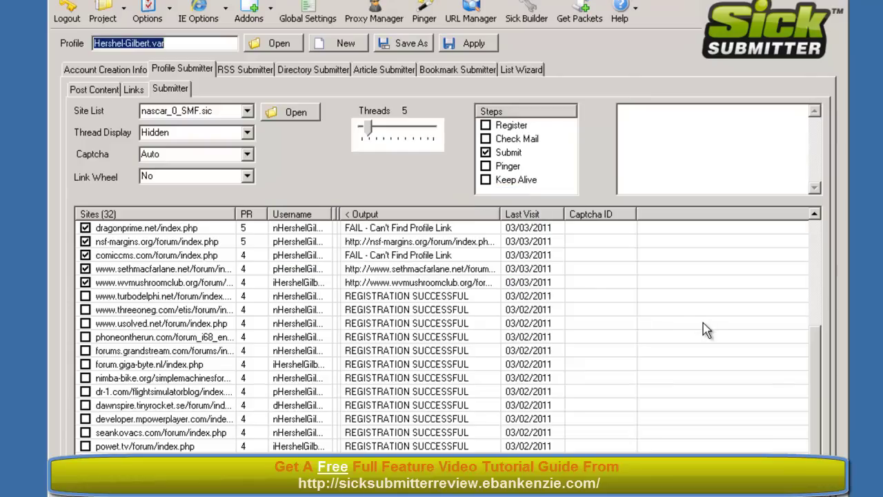